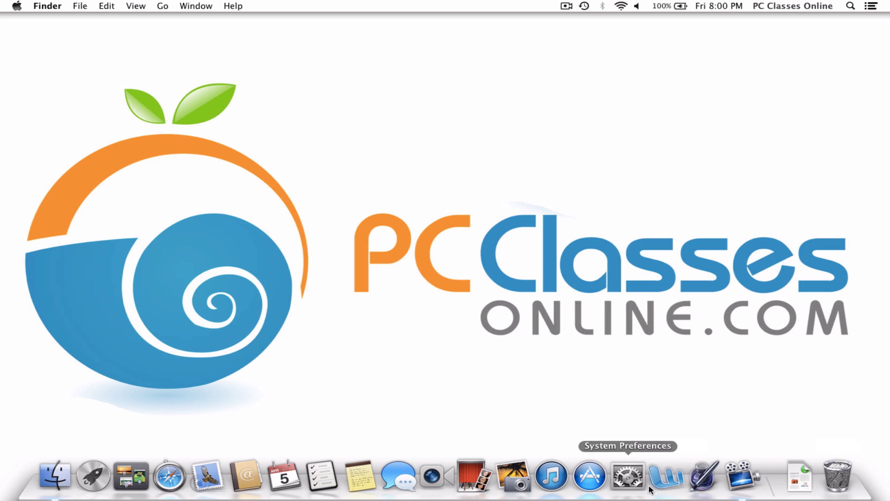
Step: Launch Word and type the centred title 'List O Passwords', then left-aligned 'User Name' and 'Password' lines
click(667, 487)
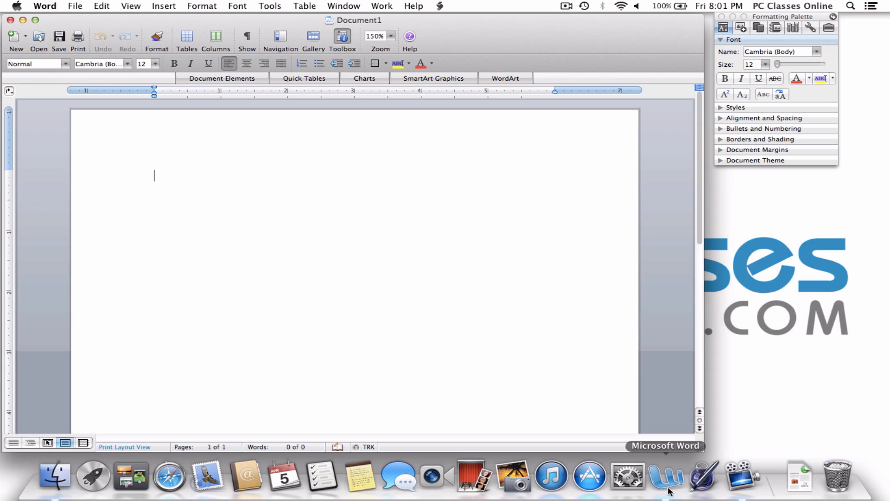
click(246, 63)
text(L)
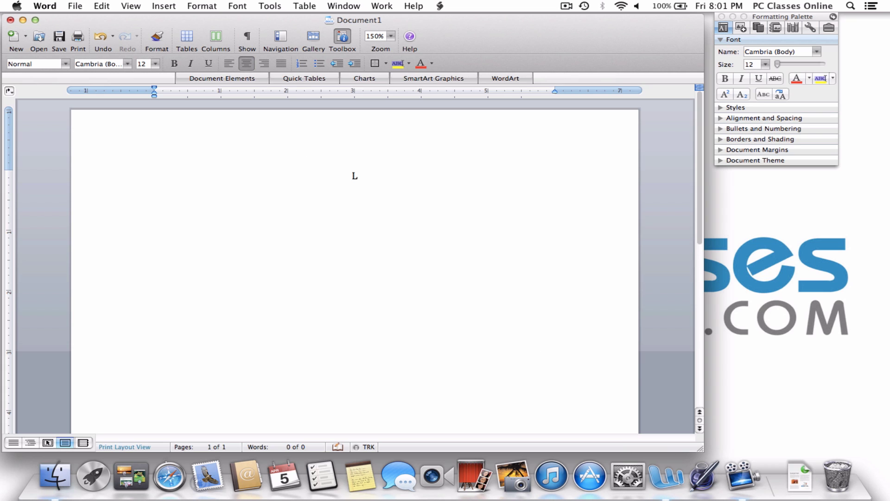
text(is)
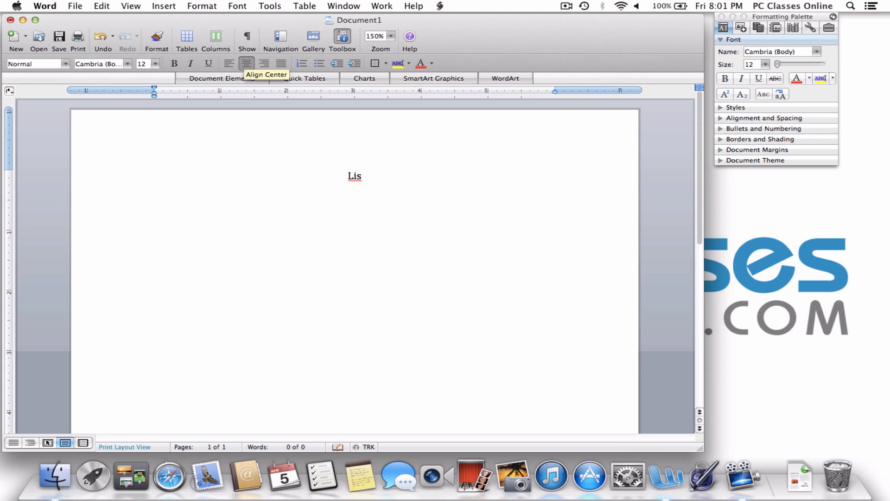
text(t O Passwor)
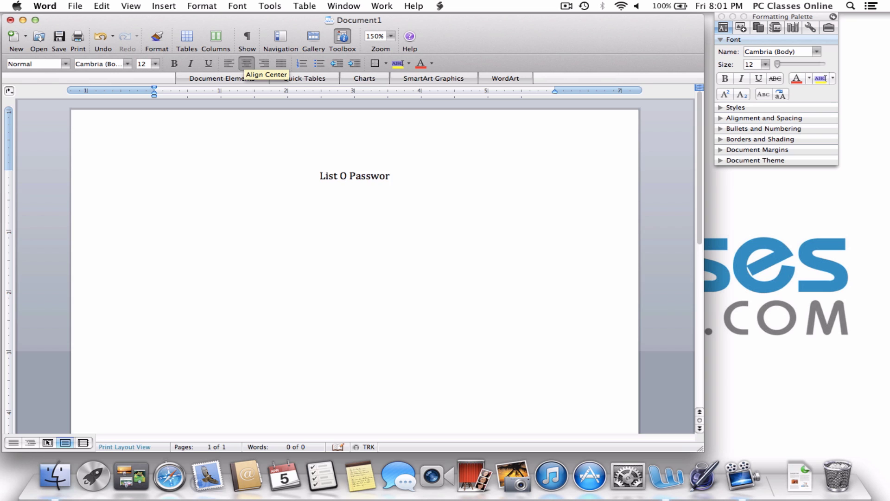
text(ds)
key(Return)
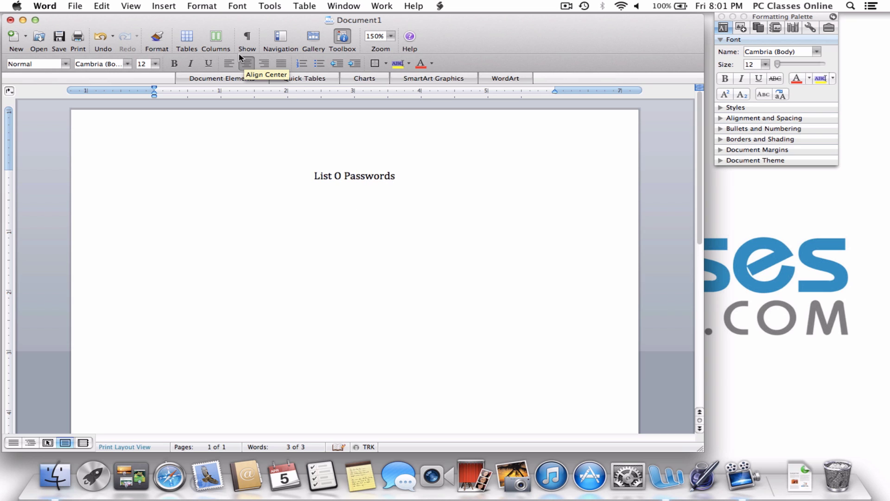
click(229, 64)
text(User)
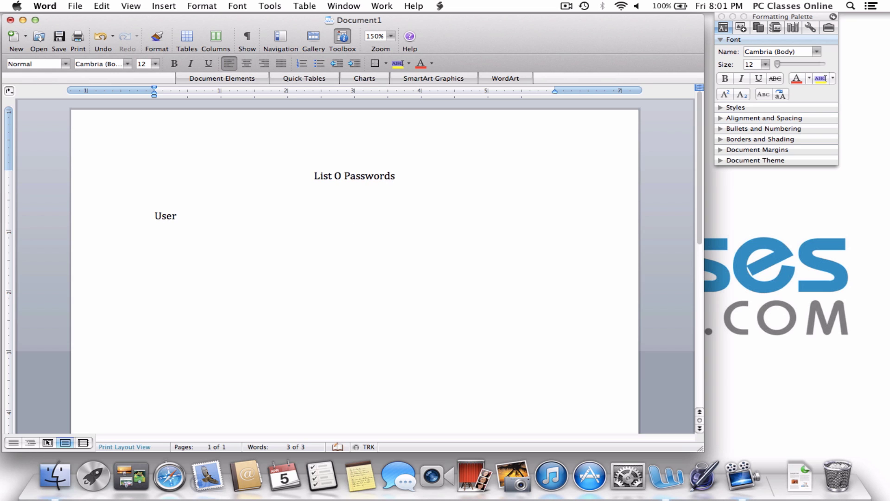
text( Name)
key(Return)
text(Password)
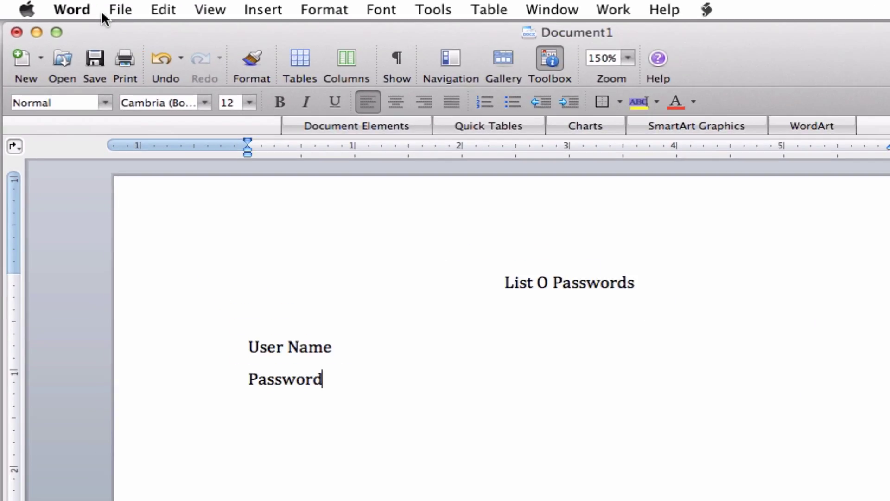
Step: From File > Save, open the Save As options and show all Word preference categories
click(122, 10)
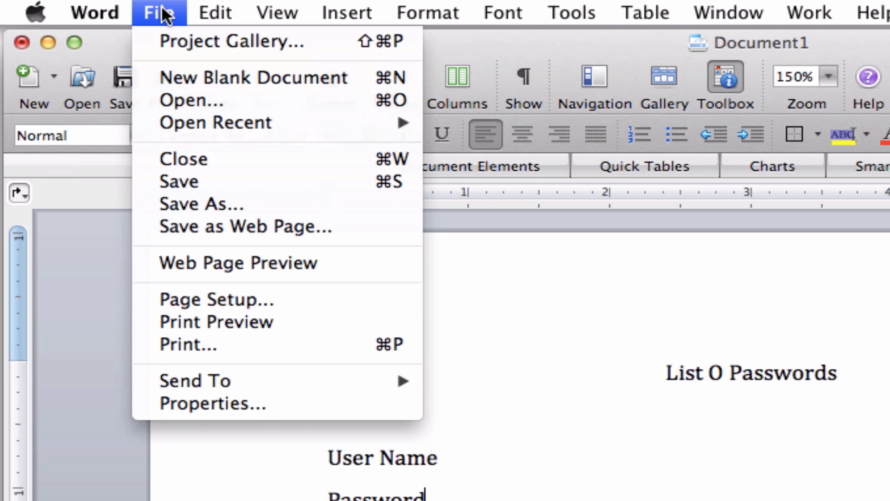
click(214, 181)
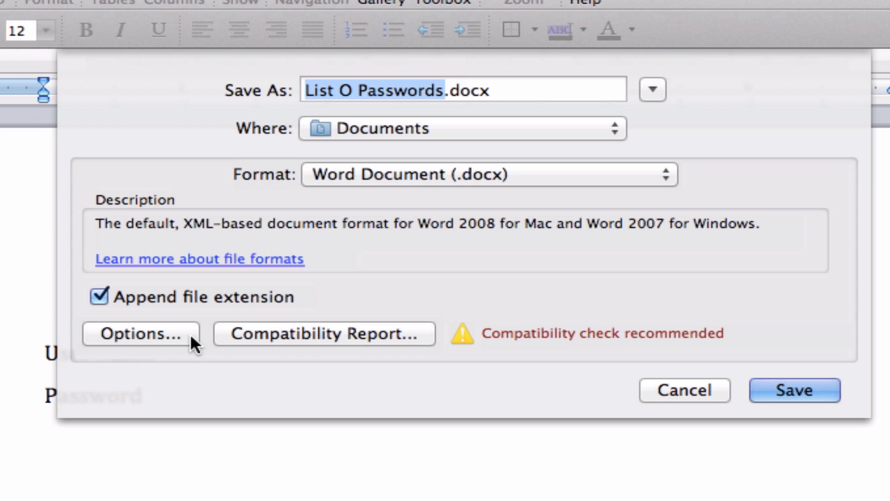
click(178, 334)
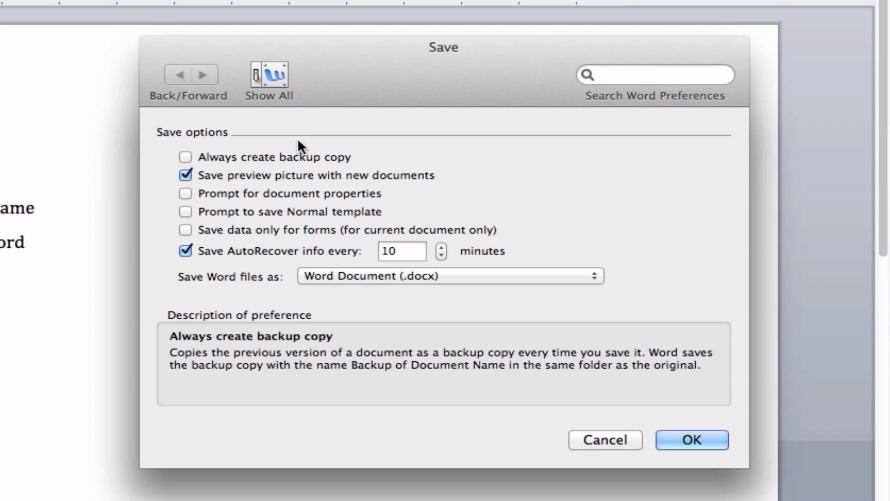
click(270, 75)
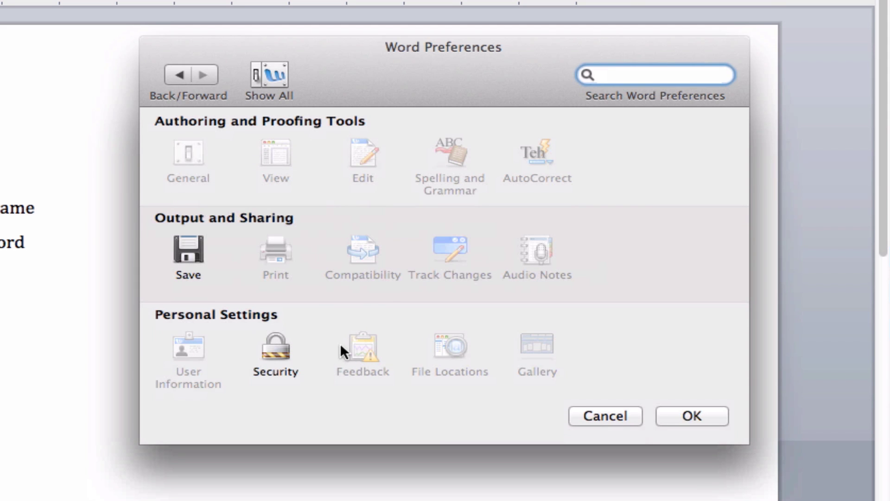
Step: In Security preferences, enter and confirm both an open password and a modify password
click(275, 348)
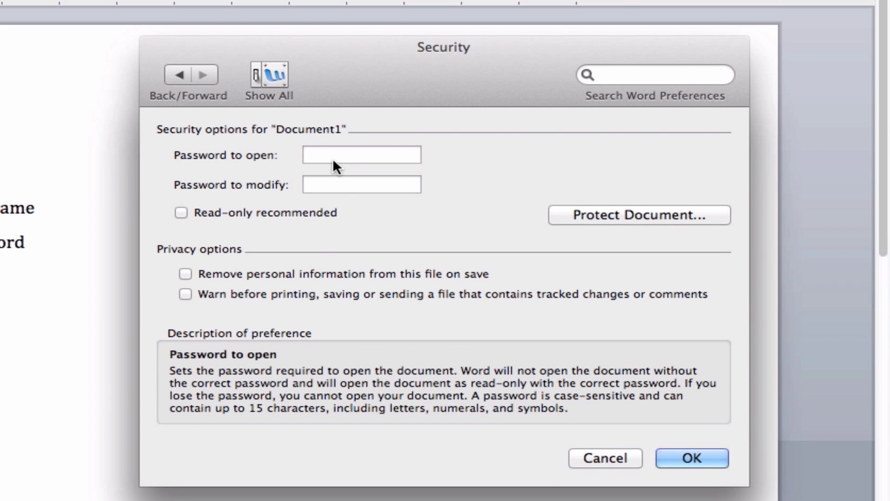
click(333, 159)
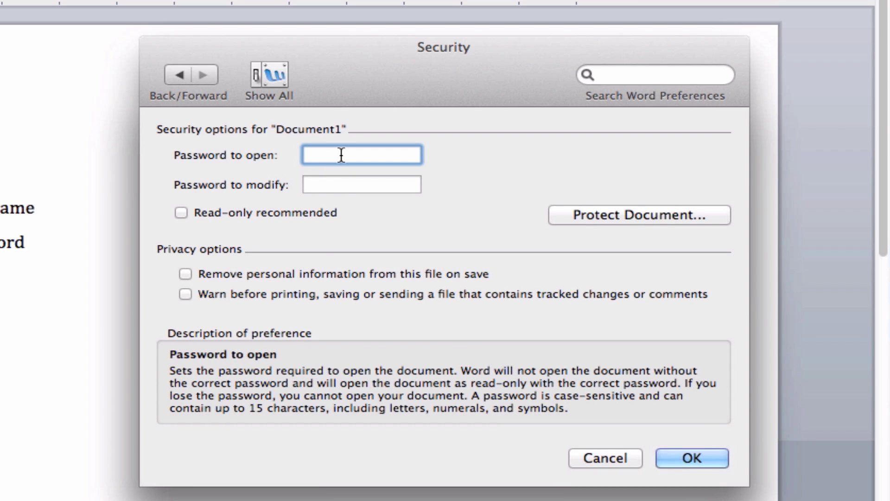
text(•••)
text(••••)
key(Tab)
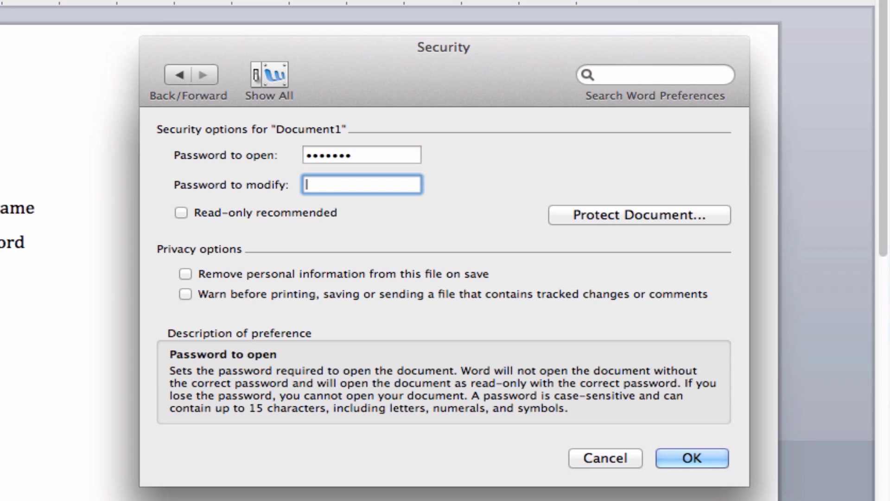
text(•••••••)
click(702, 455)
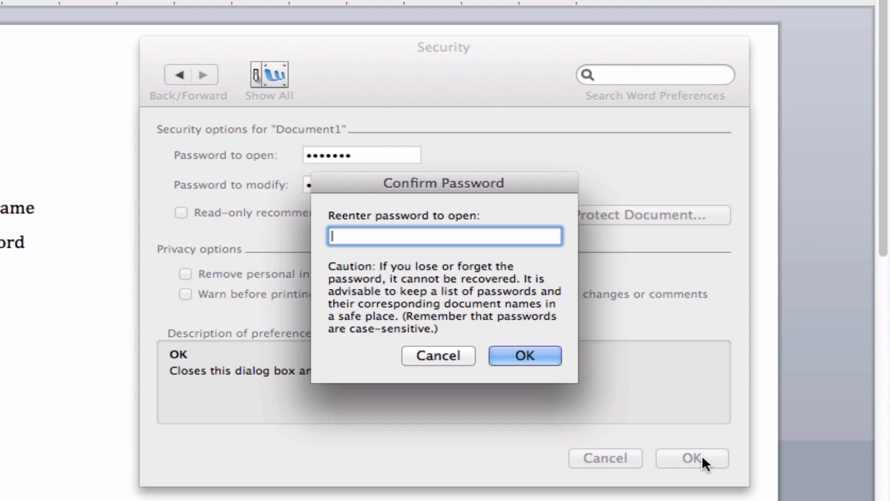
text(•••••••)
key(Return)
text(•••••••)
key(Return)
key(Return)
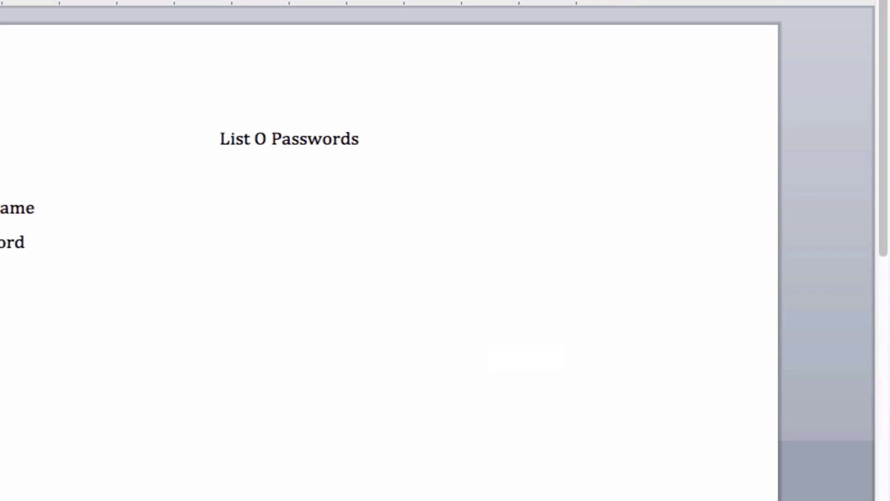
key(super+s)
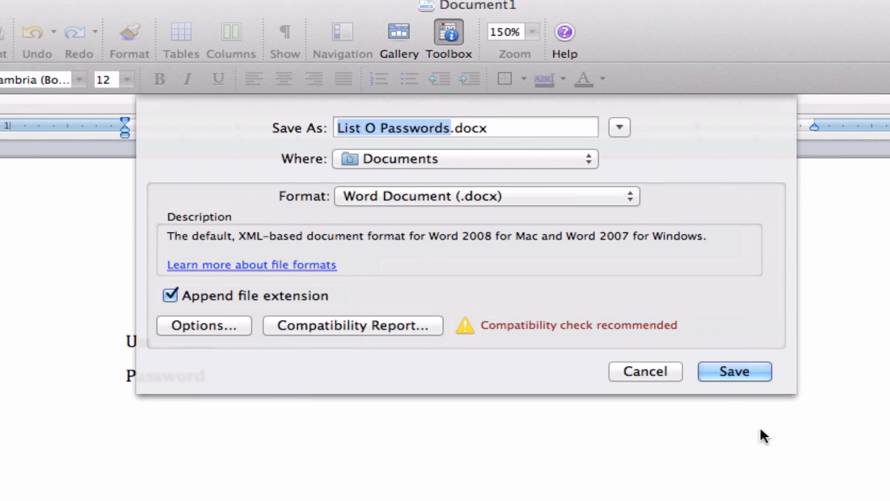
Step: Save List O Passwords.docx to the Desktop and quit Word
click(435, 157)
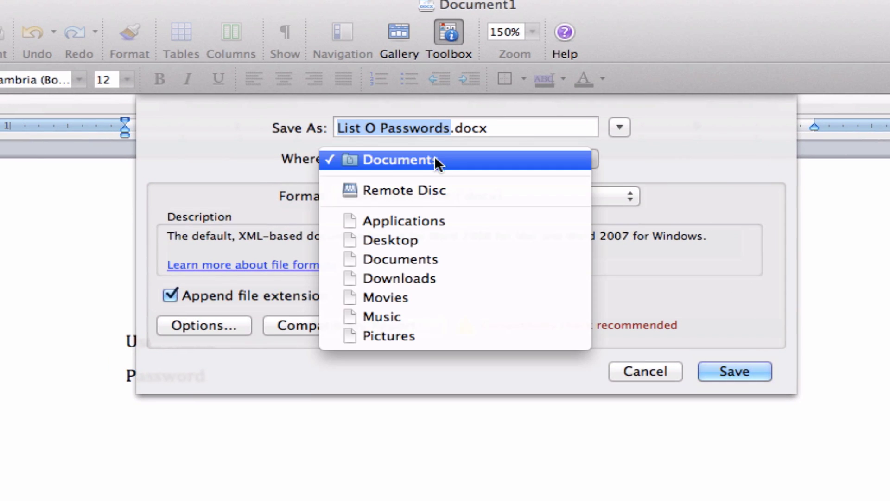
click(452, 237)
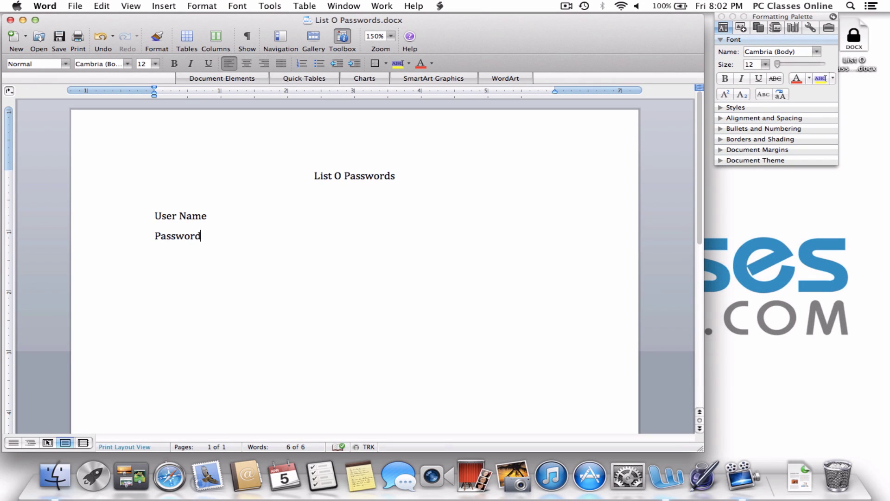
key(super+q)
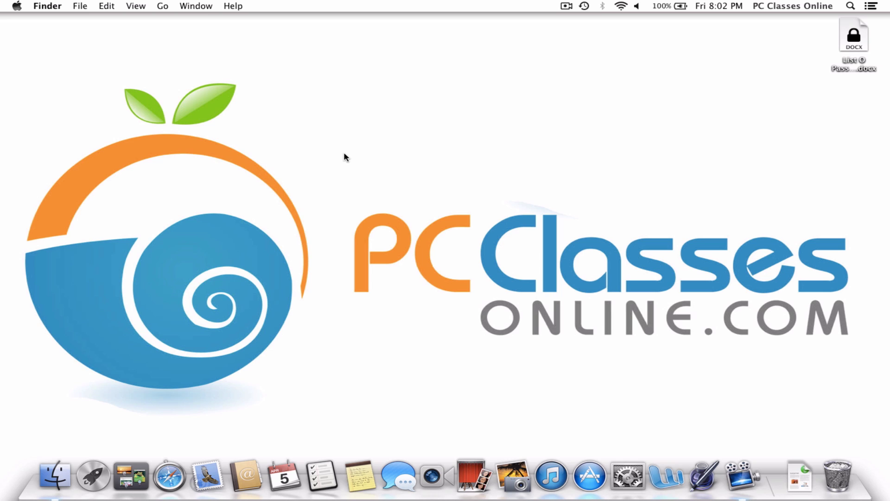
Step: Launch Pages and create a blank document with the centred title 'List O Passwords' and a new line
click(705, 498)
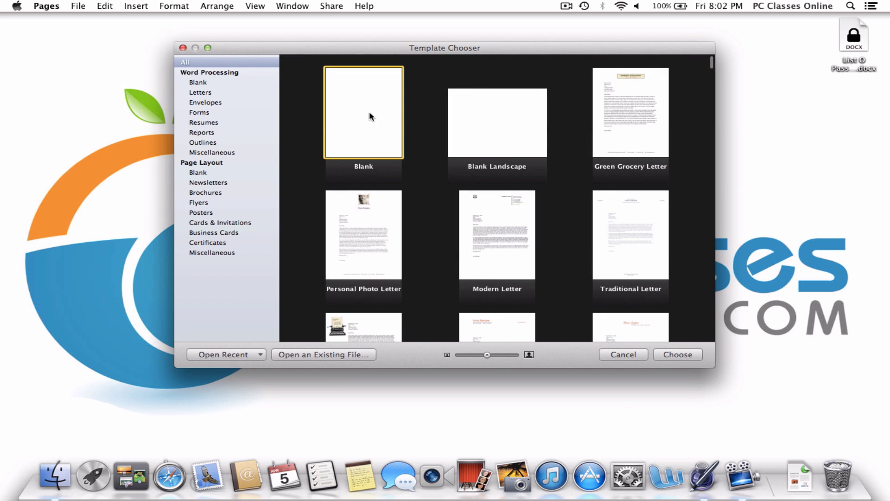
double_click(369, 113)
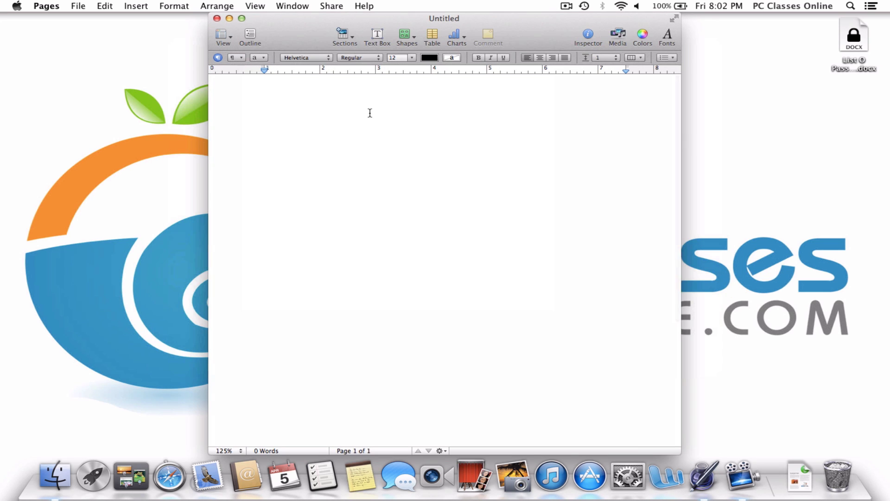
click(543, 58)
text(List)
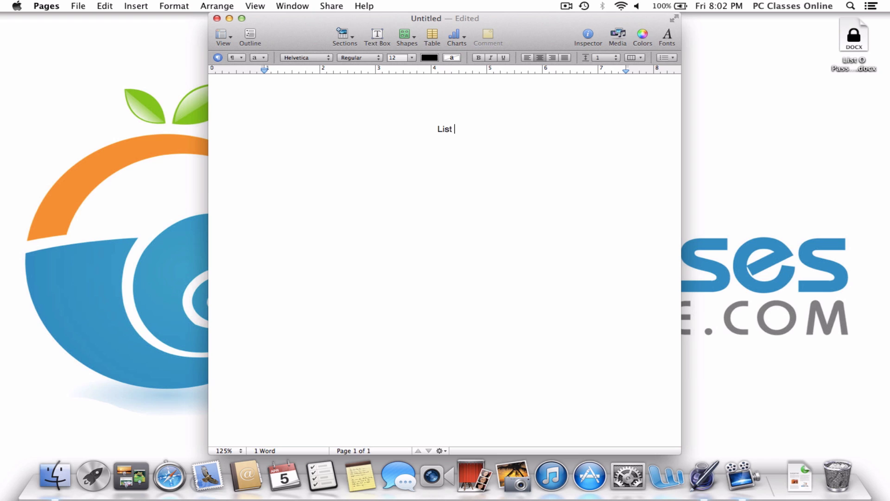
text( O Pad)
key(BackSpace)
key(BackSpace)
text(asswords)
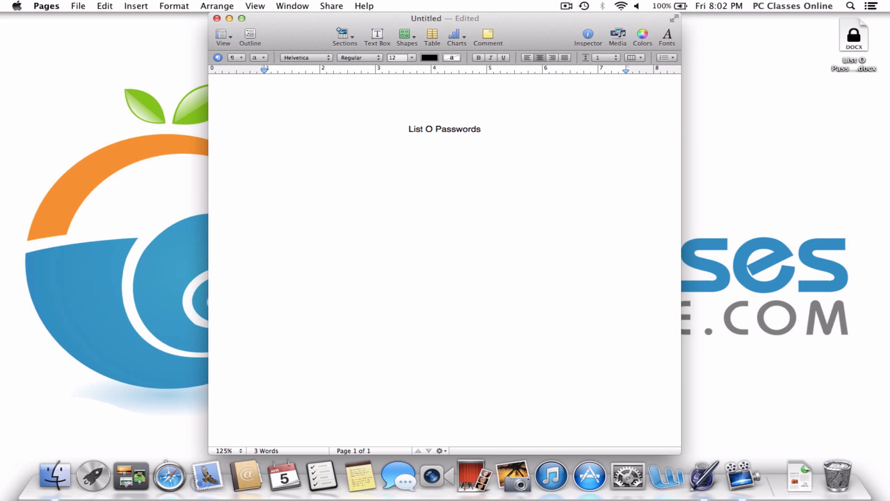
key(Return)
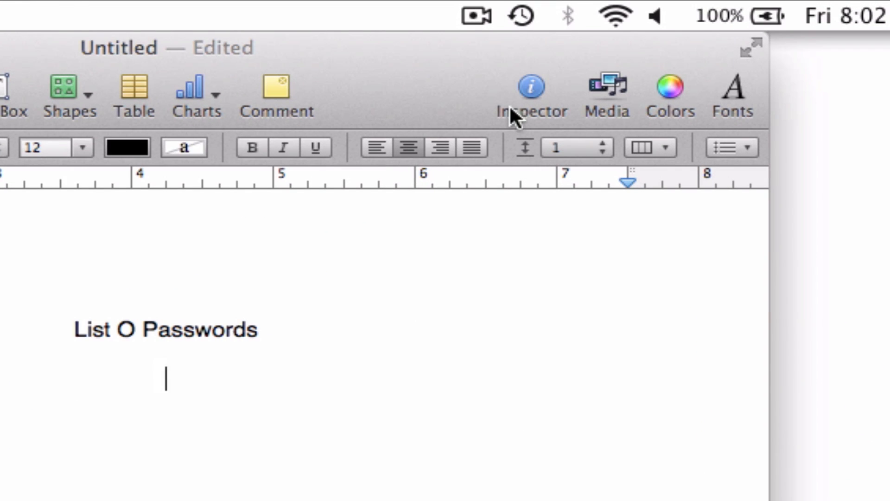
Step: In the document inspector, set and verify an open password with the hint 'yummy'
click(534, 93)
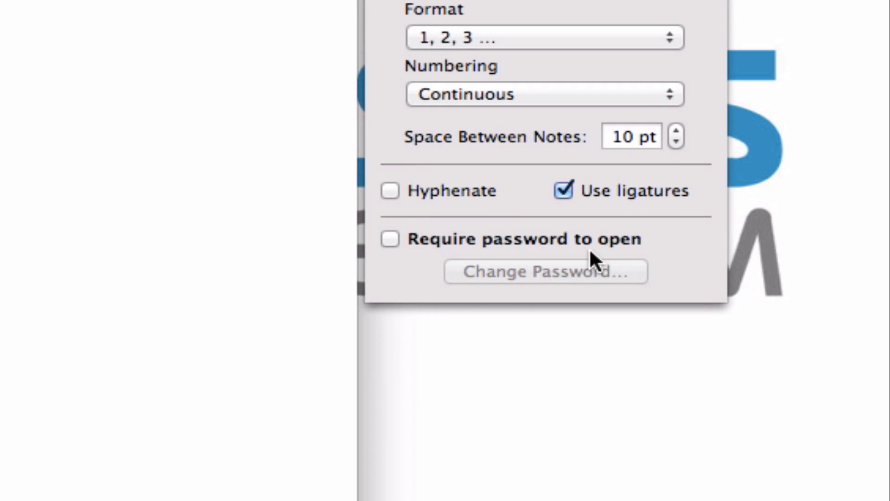
click(390, 239)
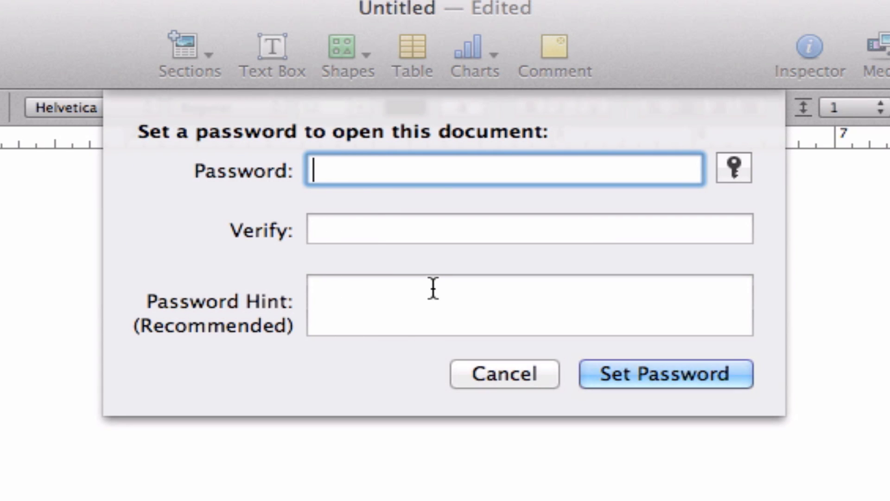
text(passwor)
key(Tab)
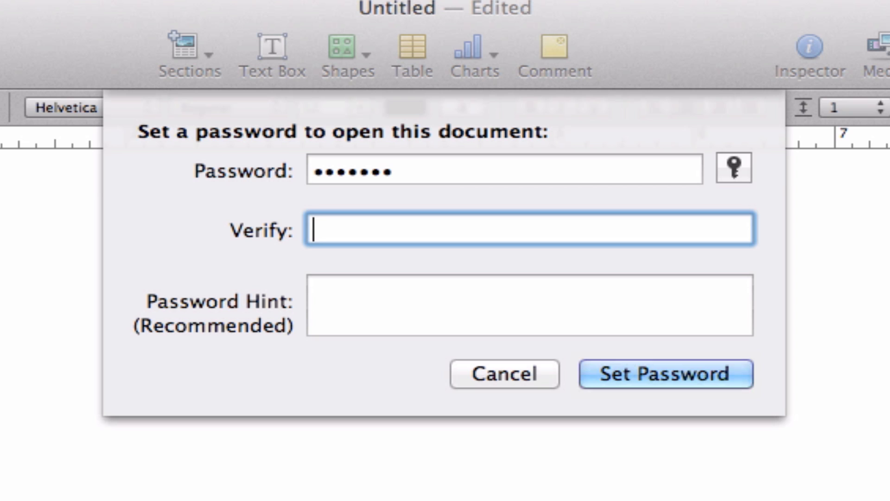
text(passwor)
key(Tab)
text(yummy)
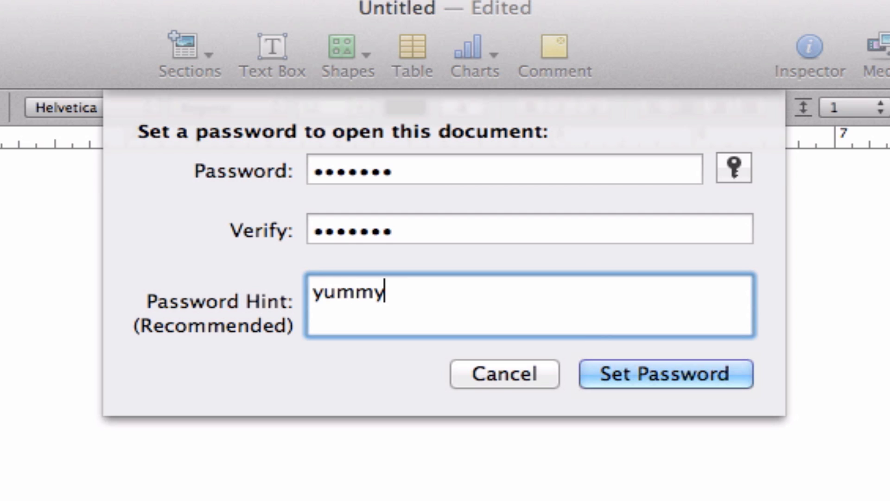
click(738, 376)
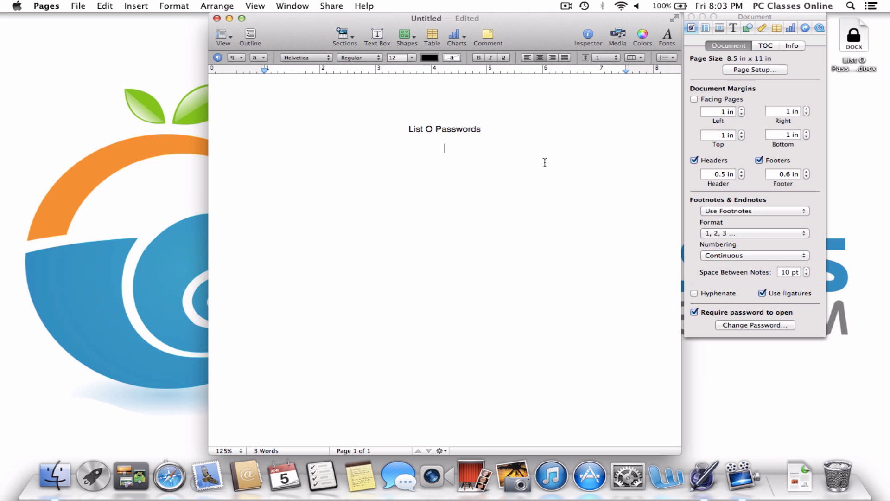
Step: Quit Pages without saving the Untitled document, then select the locked DOCX file on the desktop
key(super+q)
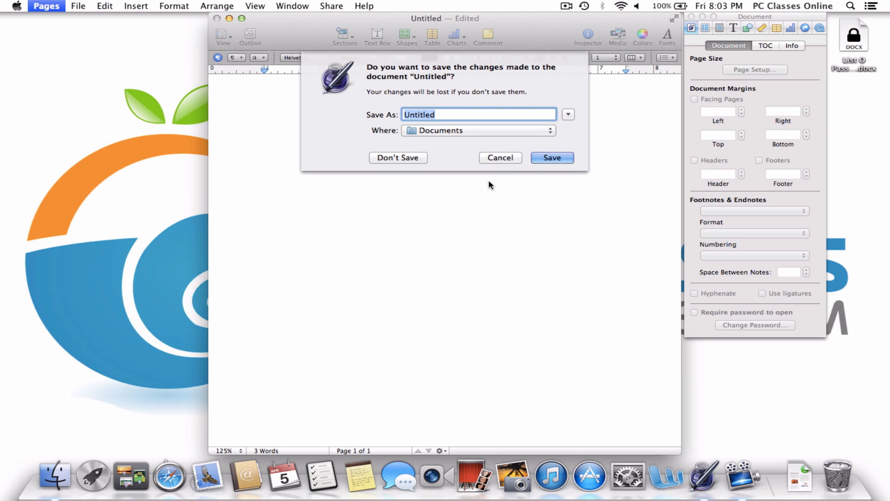
click(396, 159)
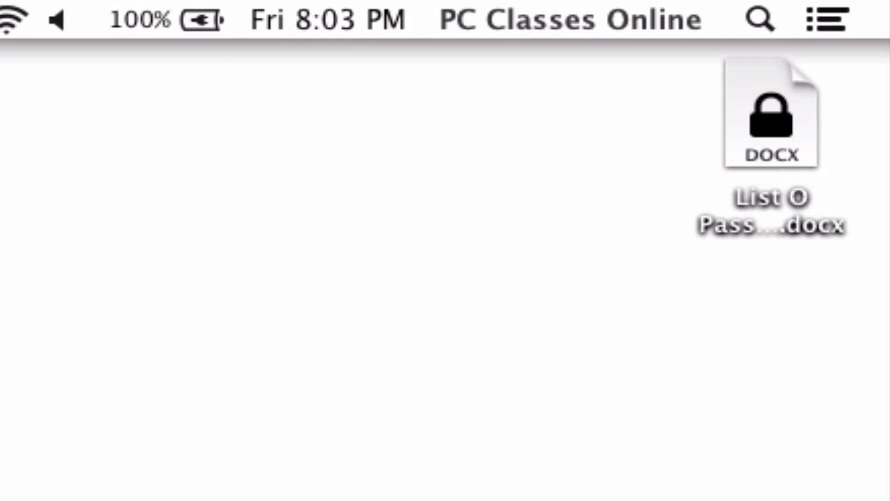
click(745, 169)
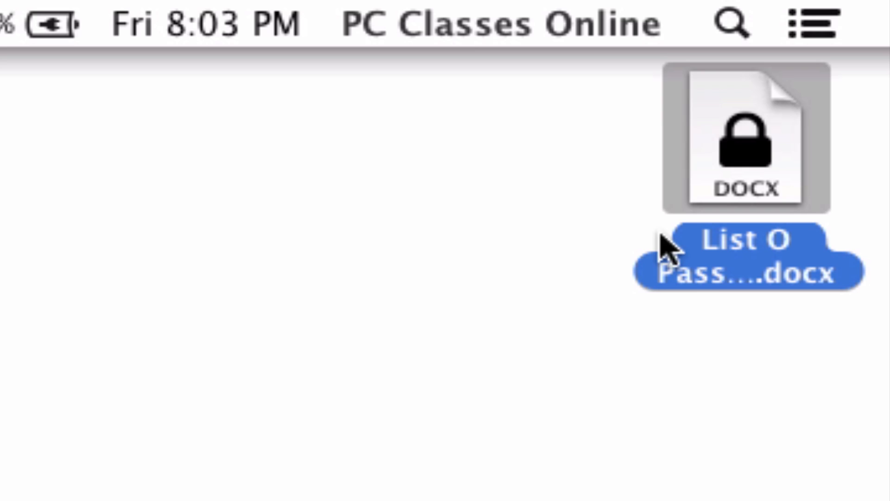
Step: Rename the desktop file List O Passwords.docx to 'Poetry'
click(716, 277)
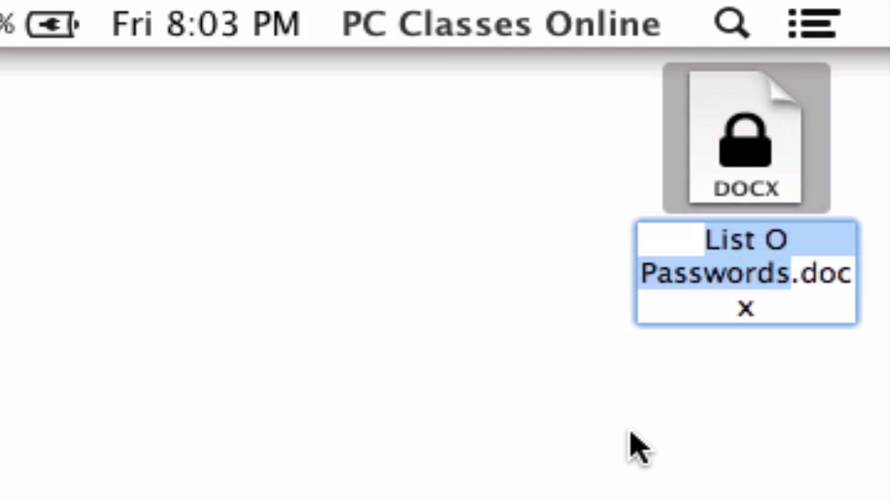
text(Po)
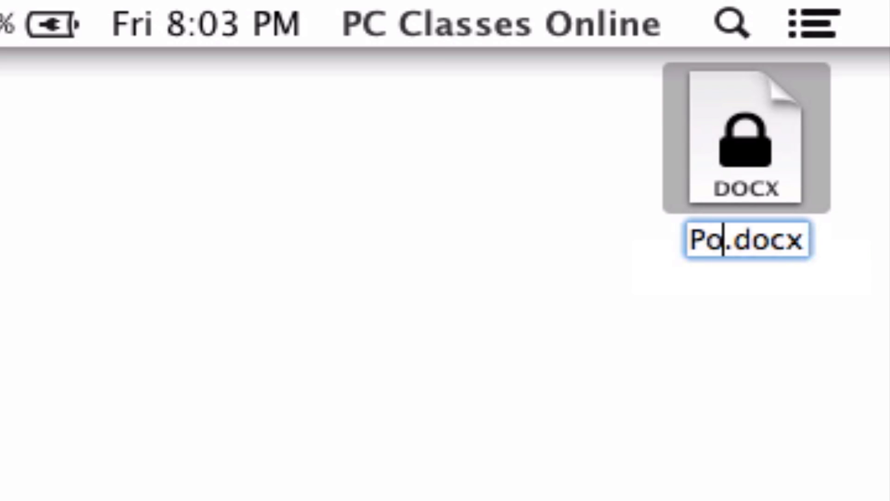
text(etry)
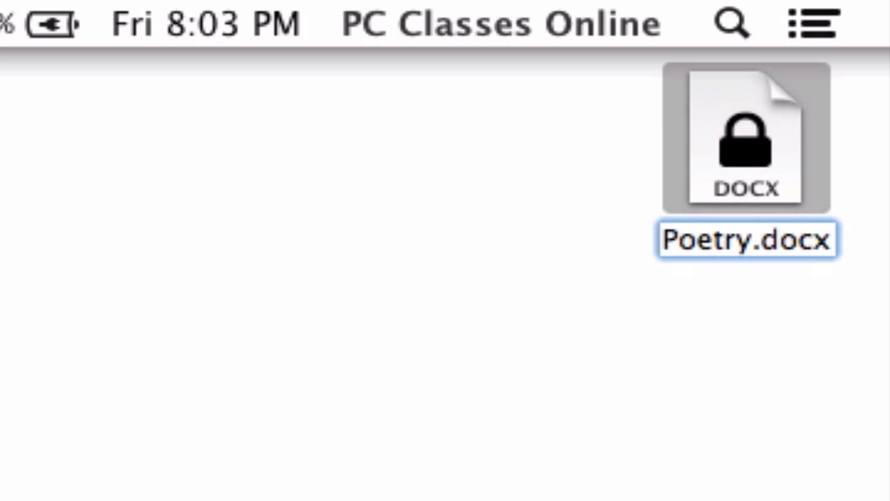
key(Return)
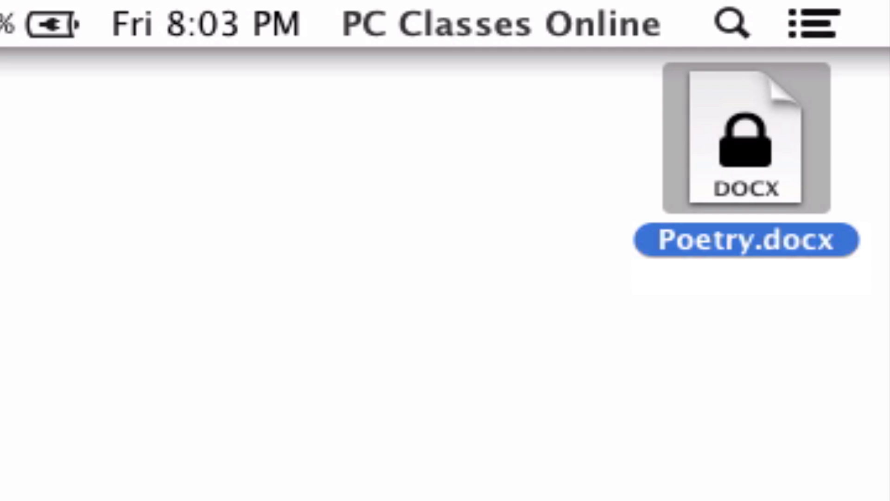